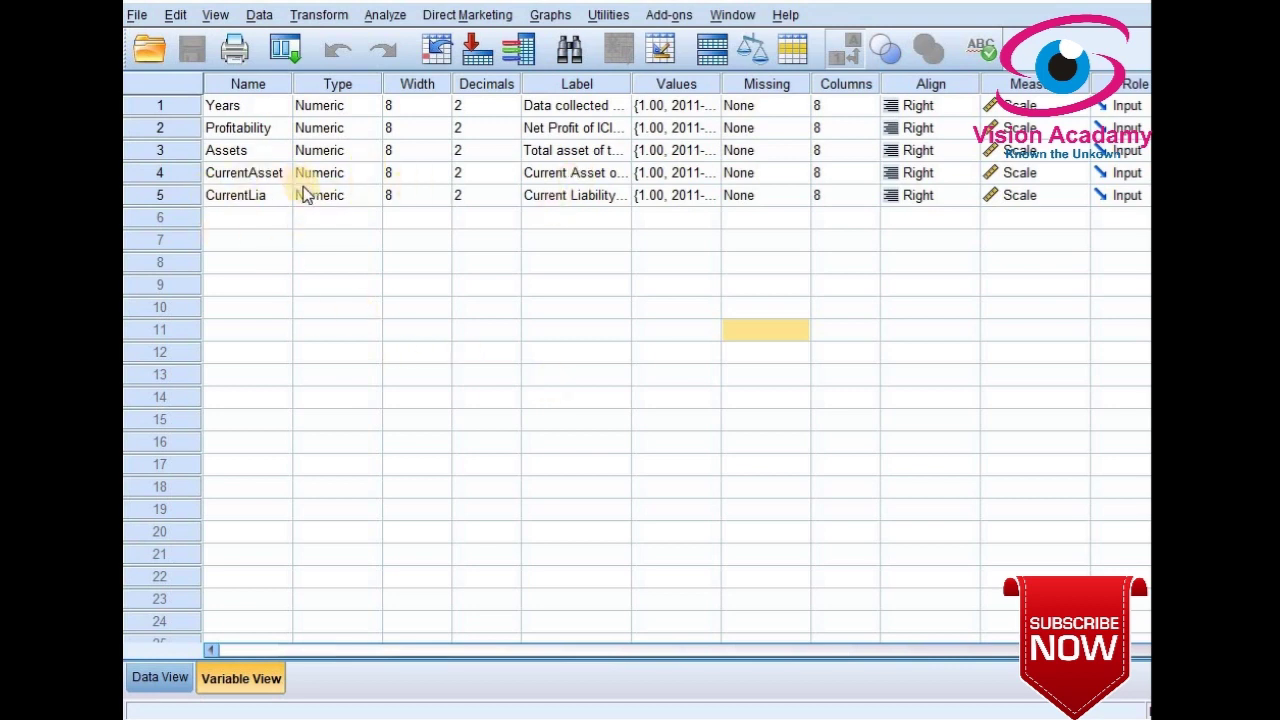
Step: Examine the labels of the Profitability, Assets and CurrentAsset variables
{"action": "left_click", "coordinate": [385, 15]}
{"action": "mouse_move", "coordinate": [414, 41]}
{"action": "left_click", "coordinate": [300, 241]}
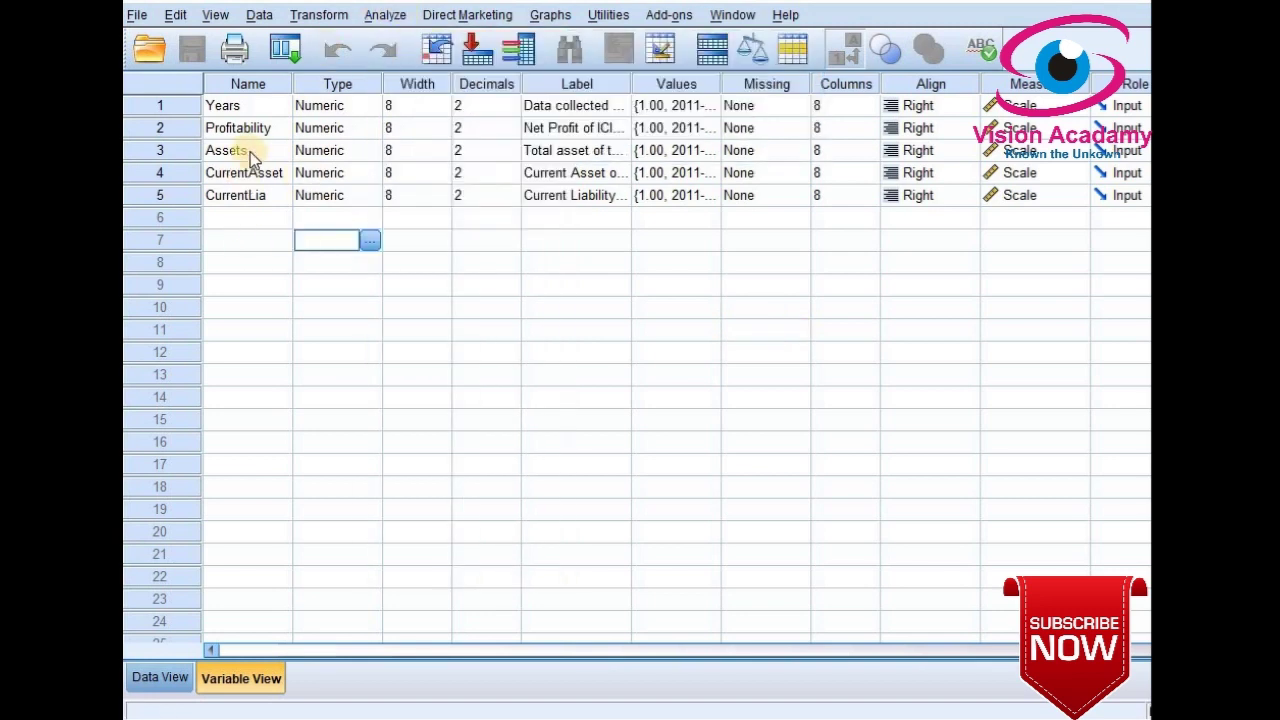
{"action": "left_click", "coordinate": [567, 133]}
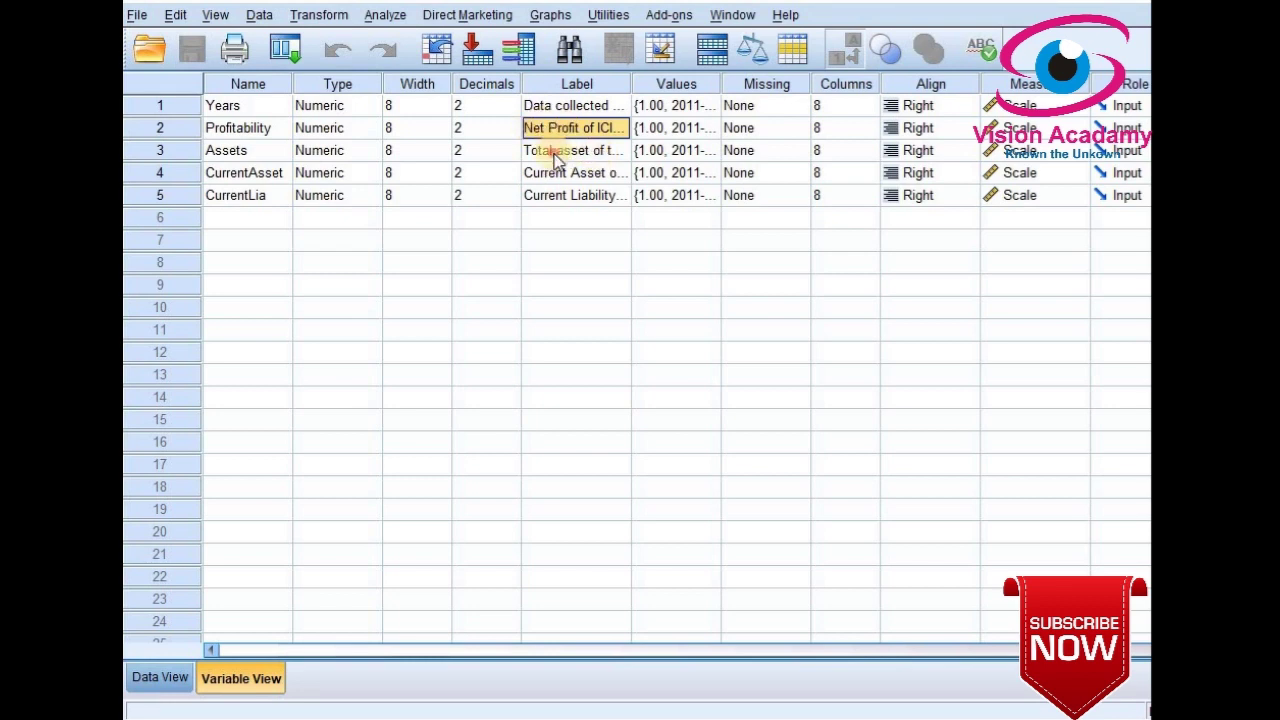
{"action": "left_click", "coordinate": [554, 154]}
{"action": "left_click", "coordinate": [553, 125]}
{"action": "left_click", "coordinate": [528, 175]}
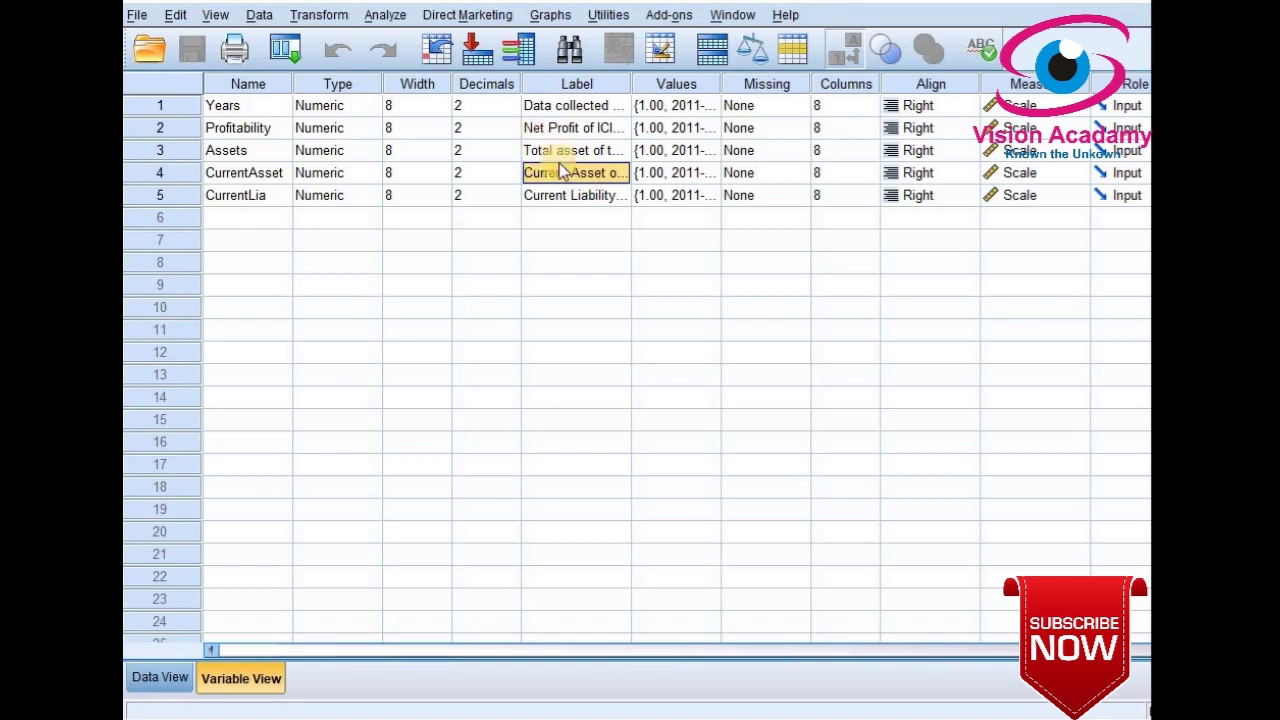
{"action": "left_click", "coordinate": [558, 150]}
{"action": "left_click", "coordinate": [562, 130]}
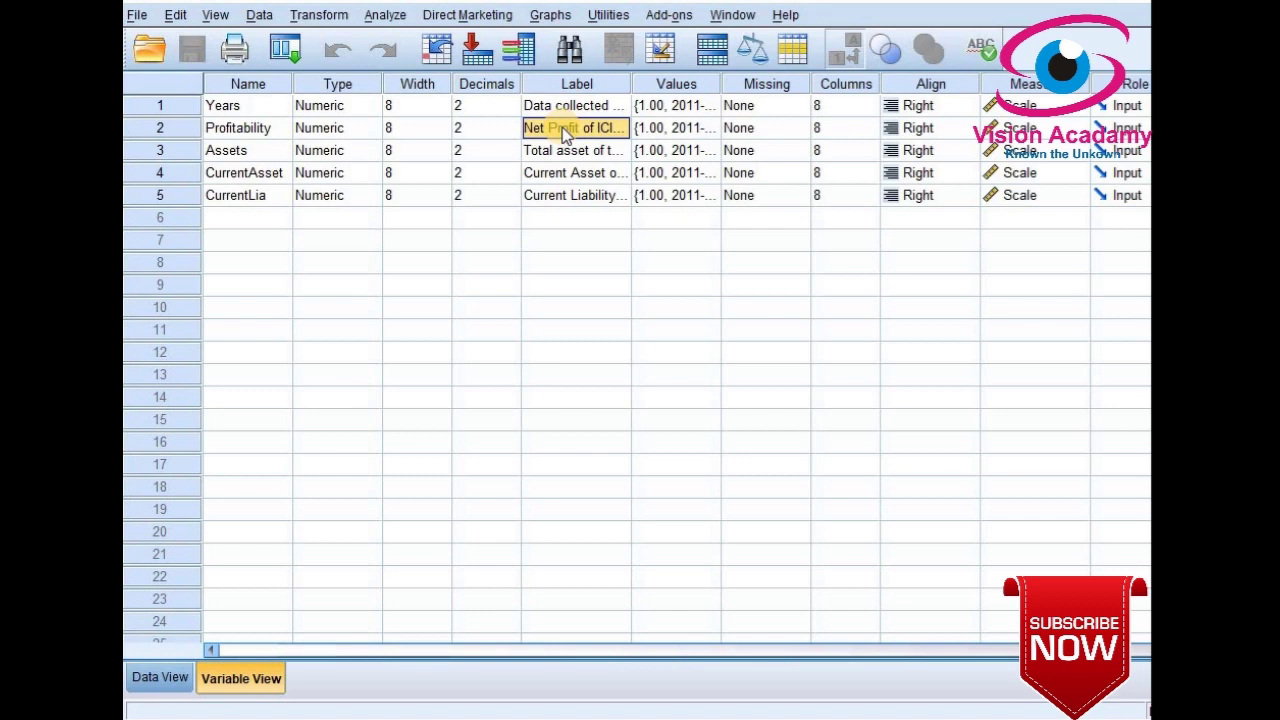
{"action": "left_click", "coordinate": [583, 177]}
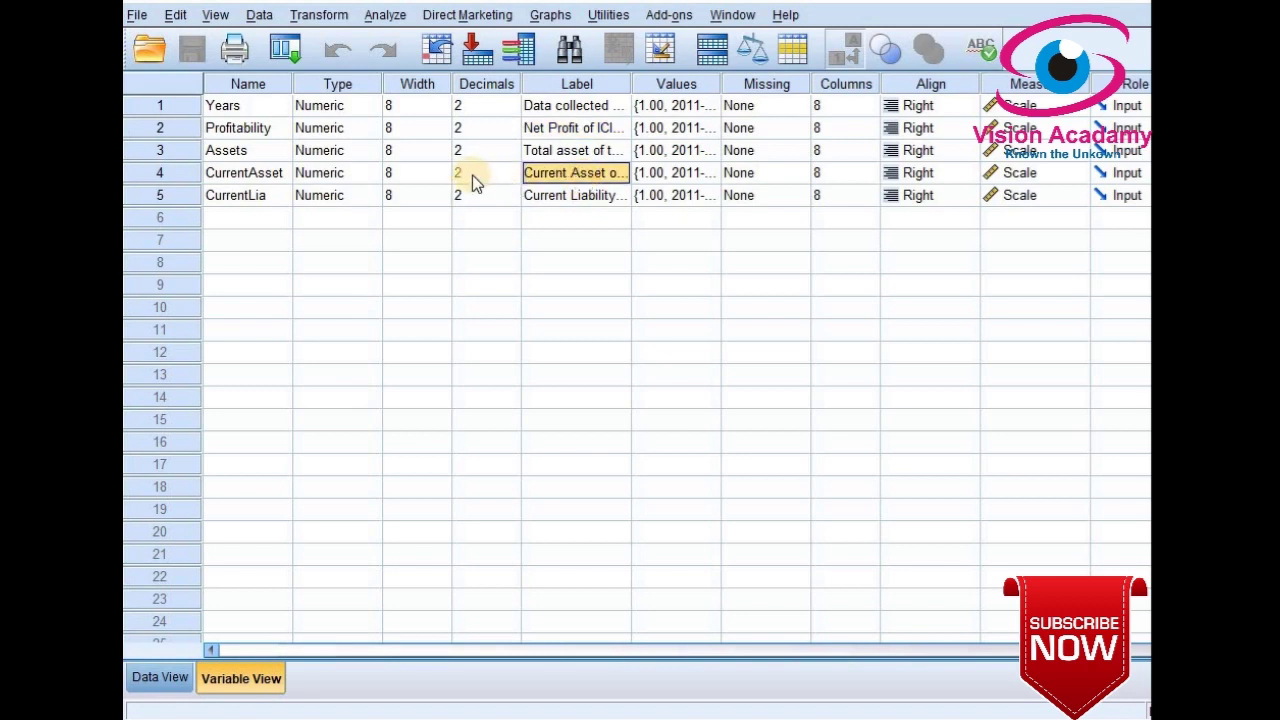
Step: Set up a bivariate correlation and remove Current Liability from the analysed variables, leaving Net Profit, Total asset and Current Asset
{"action": "left_click", "coordinate": [383, 15]}
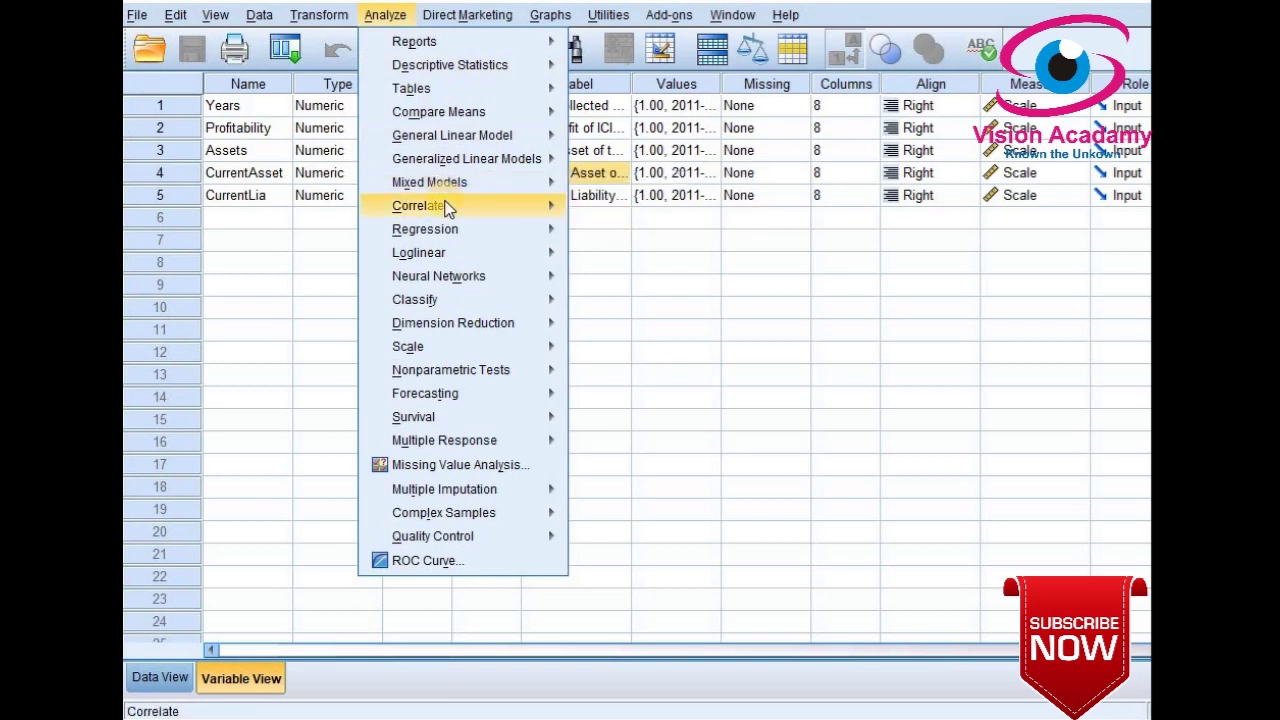
{"action": "mouse_move", "coordinate": [446, 206]}
{"action": "left_click", "coordinate": [627, 212]}
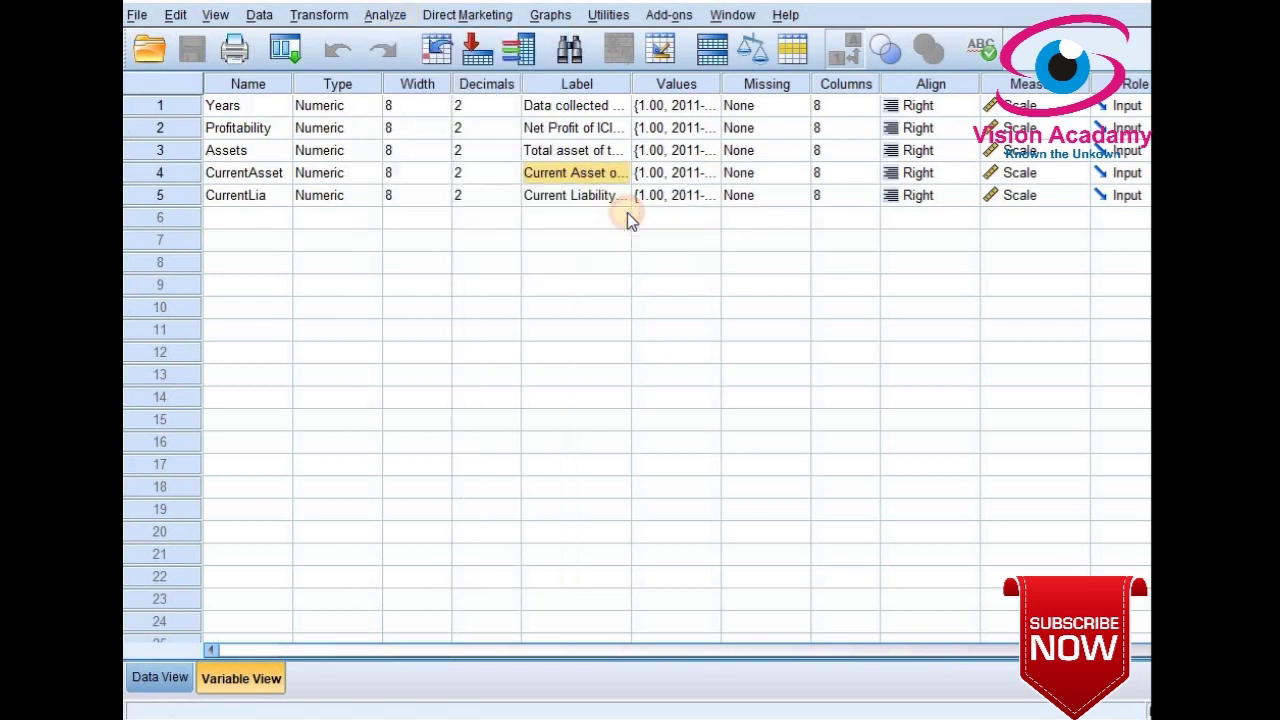
{"action": "left_click", "coordinate": [838, 212]}
{"action": "left_click_drag", "start_coordinate": [849, 210], "coordinate": [849, 273]}
{"action": "left_click", "coordinate": [850, 268]}
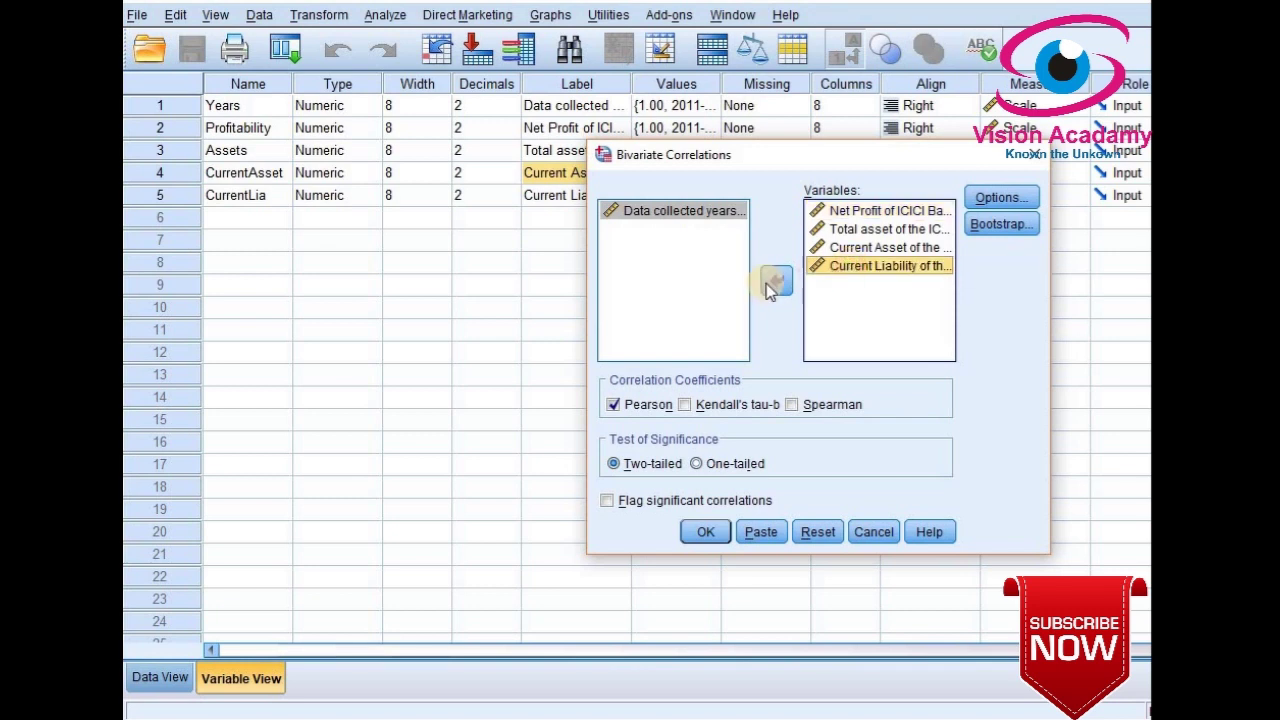
{"action": "left_click", "coordinate": [776, 281]}
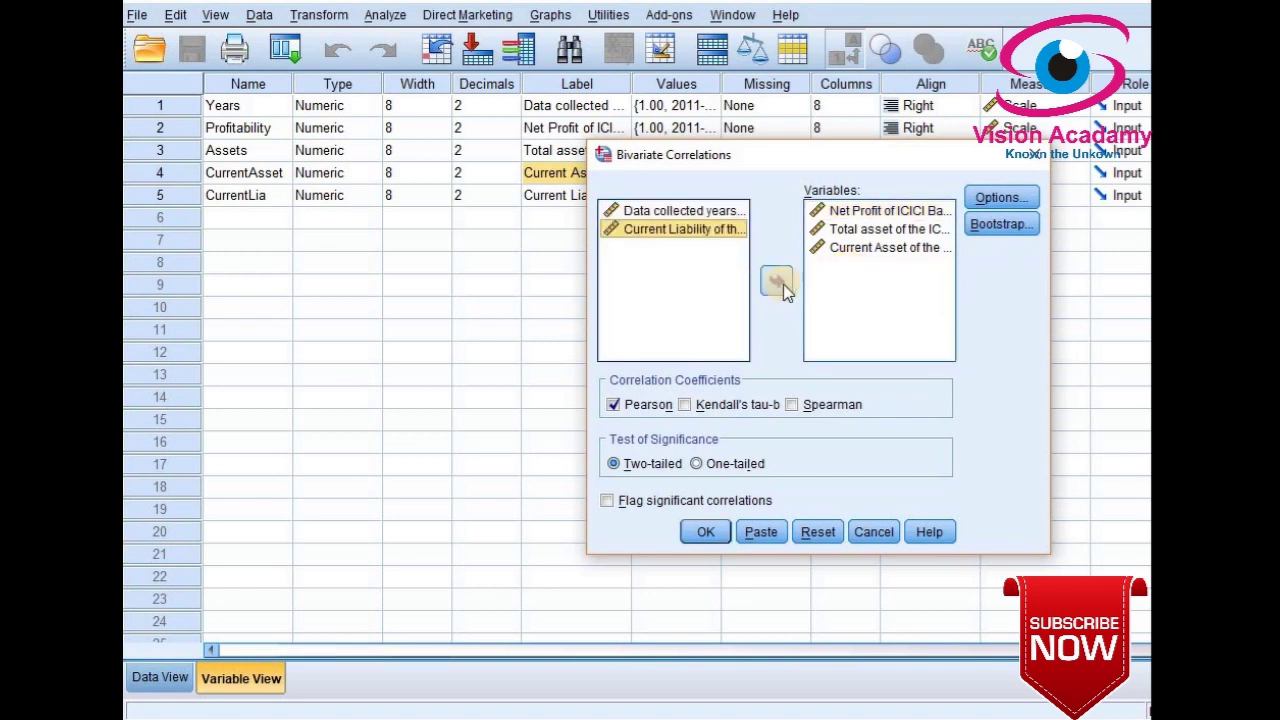
Step: Run the three-variable Pearson correlation with means and standard deviations included, and maximize the output viewer
{"action": "left_click", "coordinate": [850, 211]}
{"action": "left_click", "coordinate": [860, 230]}
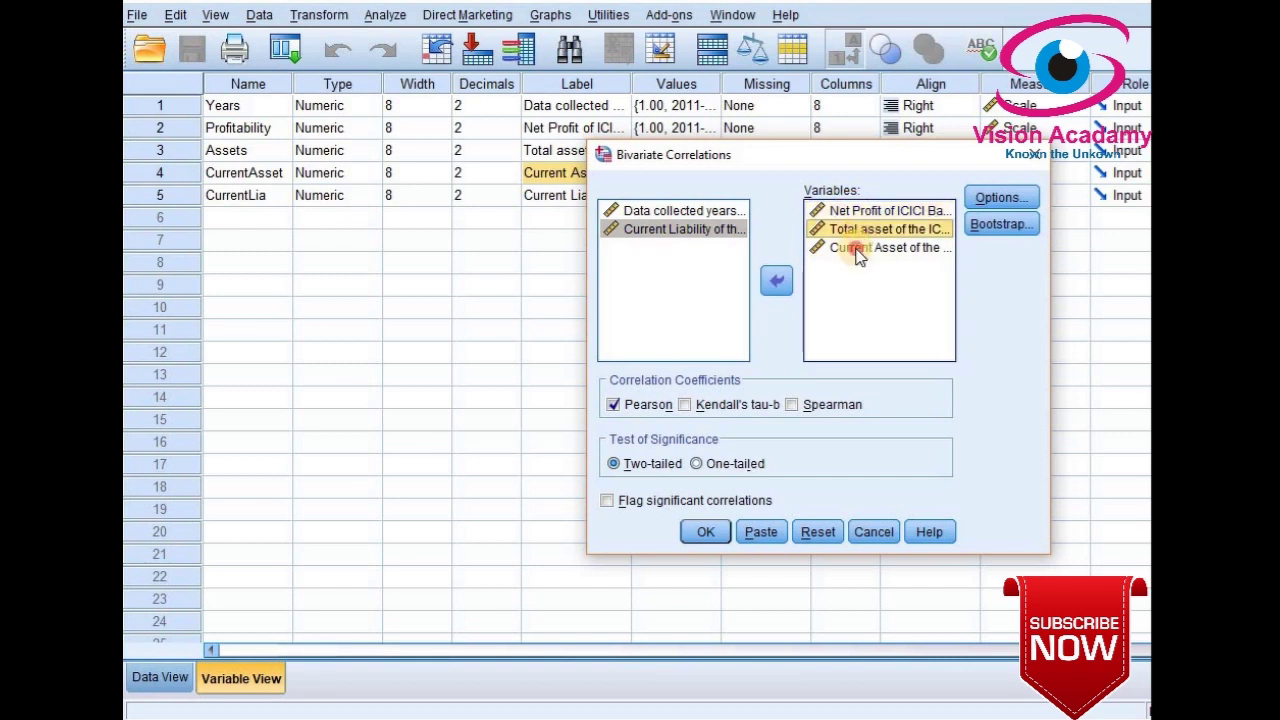
{"action": "left_click", "coordinate": [856, 248]}
{"action": "left_click", "coordinate": [1002, 197]}
{"action": "left_click", "coordinate": [699, 303]}
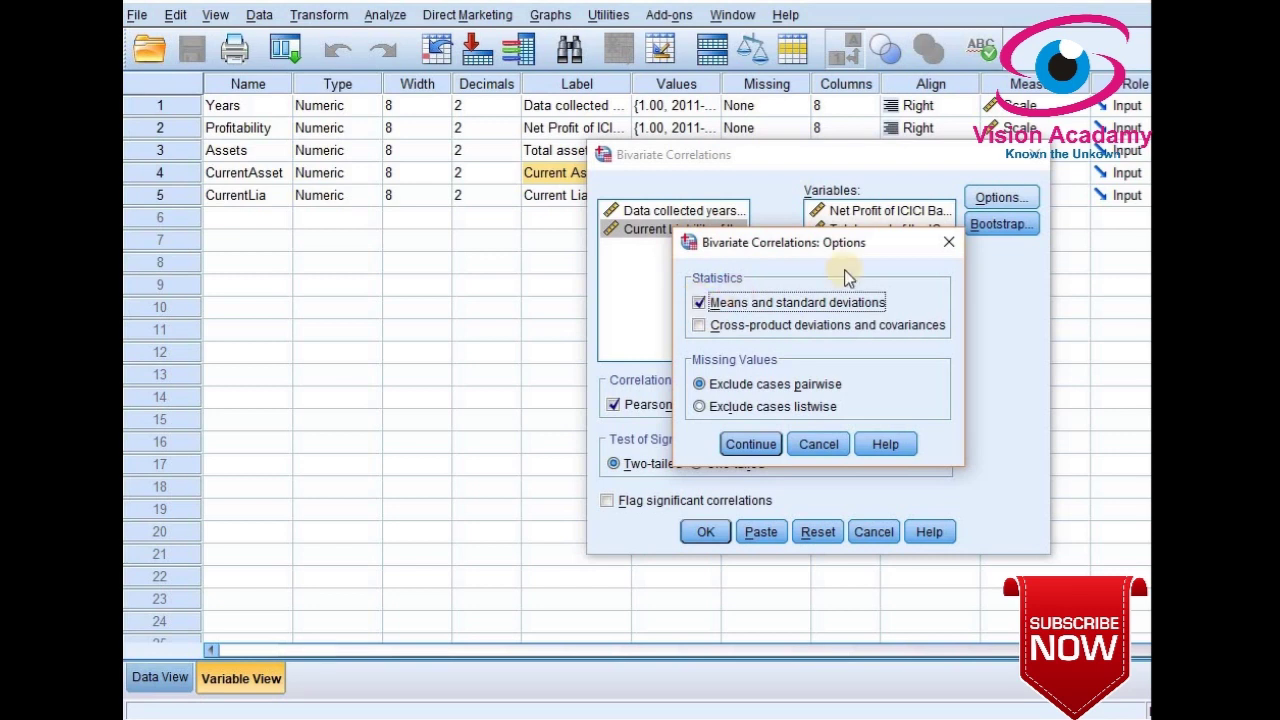
{"action": "left_click", "coordinate": [700, 303]}
{"action": "left_click", "coordinate": [751, 447]}
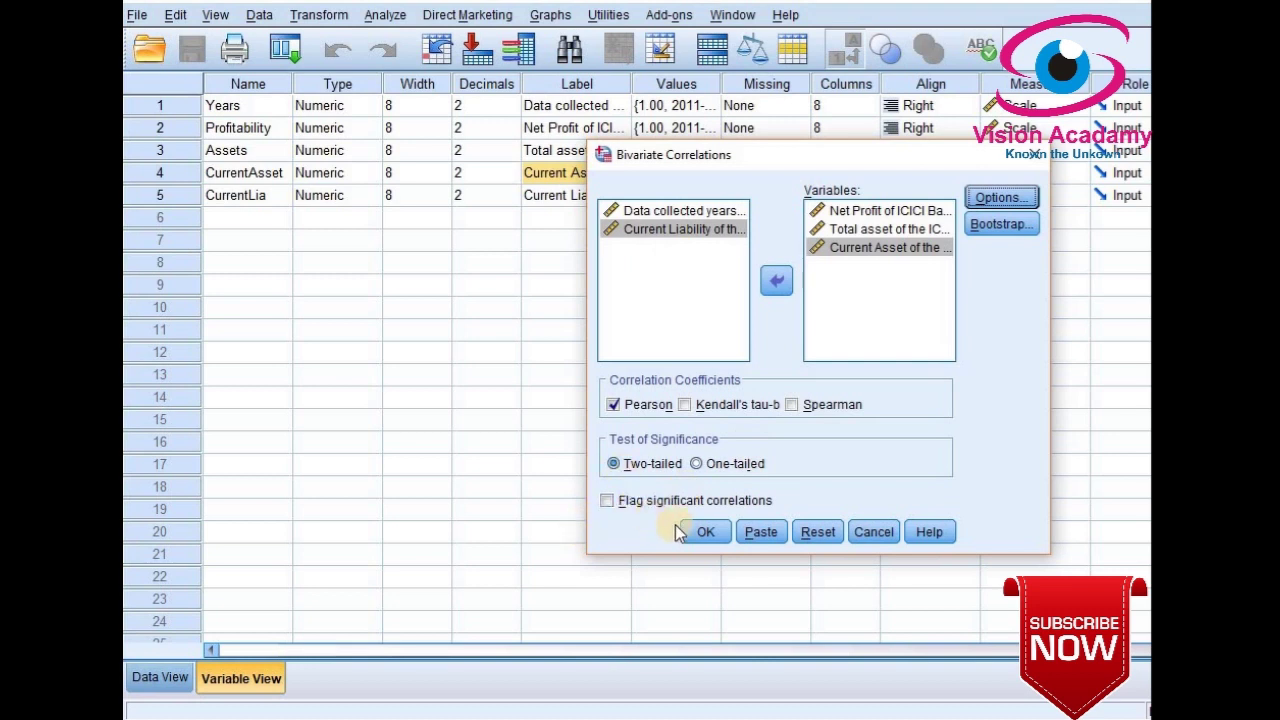
{"action": "left_click", "coordinate": [680, 532]}
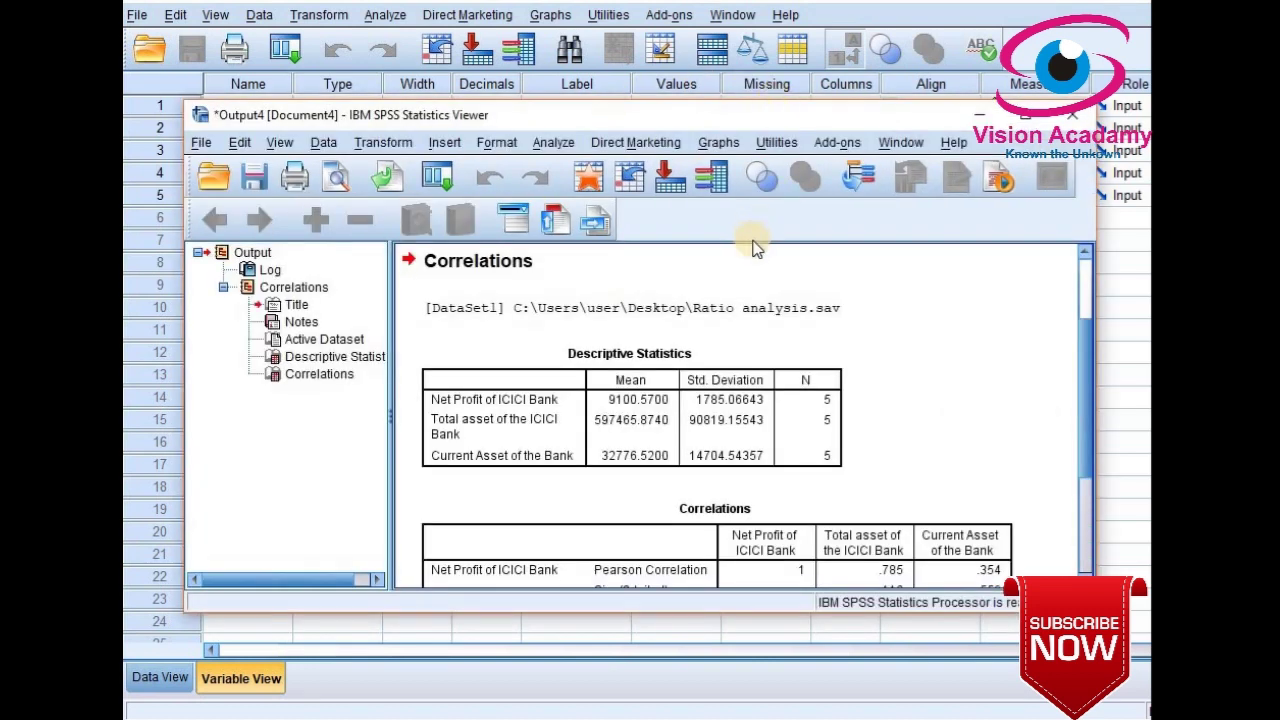
{"action": "left_click", "coordinate": [1025, 115]}
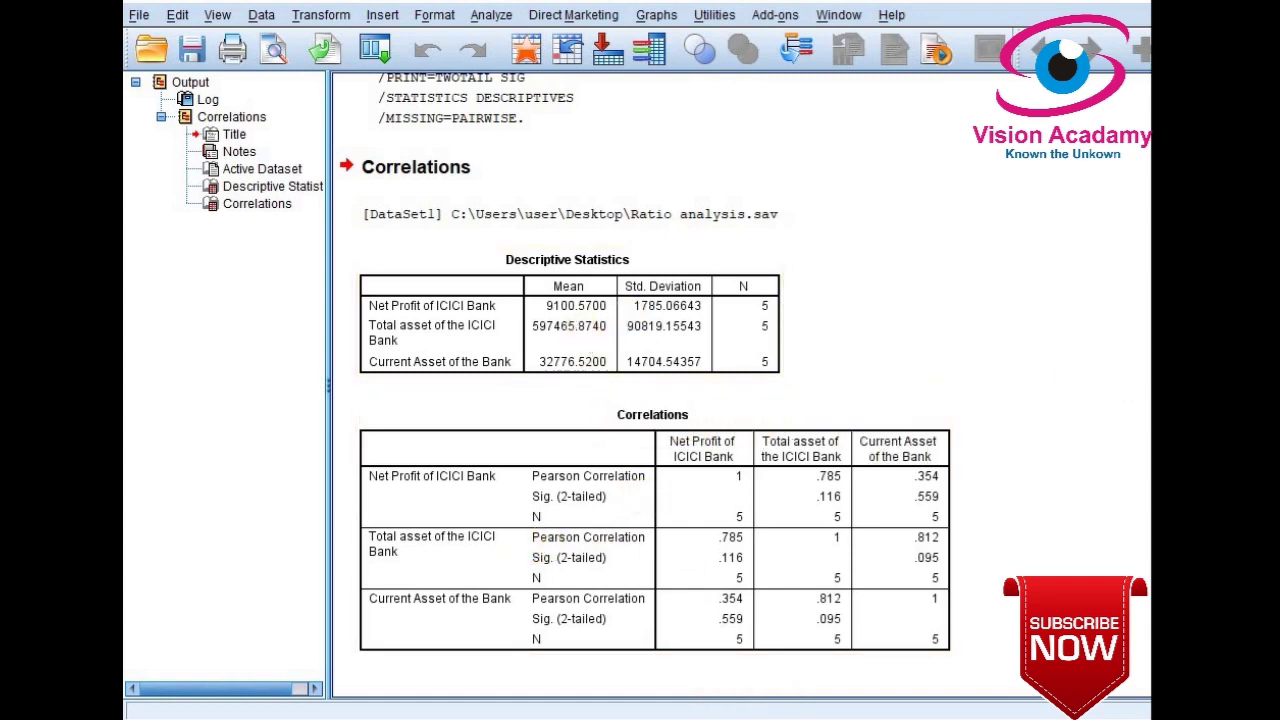
Step: Close the correlation output viewer without saving its contents
{"action": "key", "text": "alt+F4"}
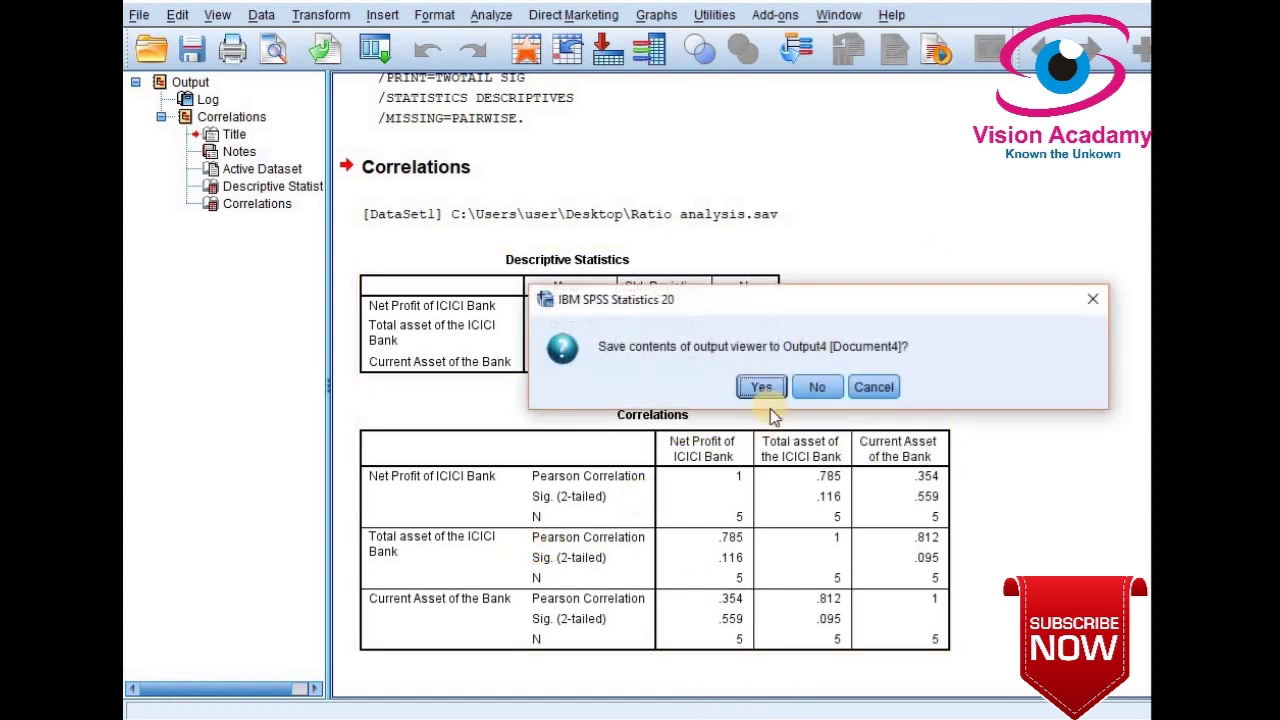
{"action": "left_click", "coordinate": [818, 390]}
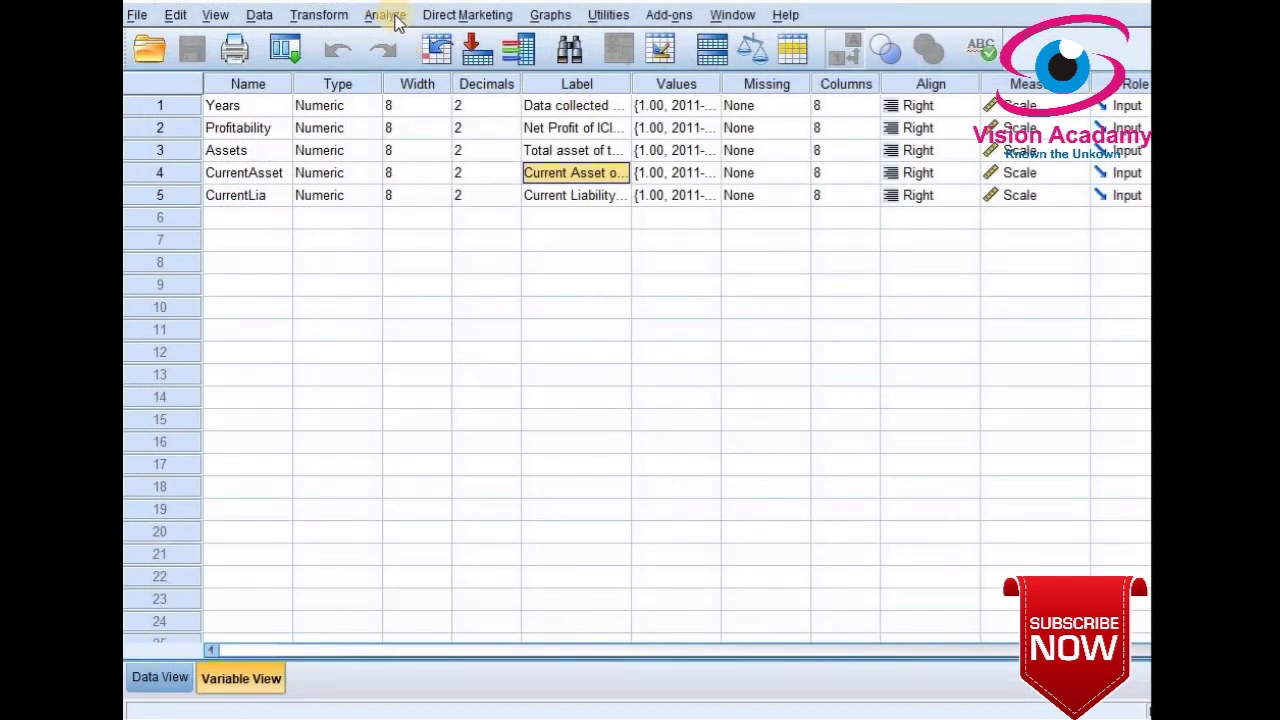
Step: Examine the labels of the Profitability, Assets, CurrentAsset and CurrentLia variables as candidates for a multi-variable correlation
{"action": "left_click", "coordinate": [386, 15]}
{"action": "mouse_move", "coordinate": [555, 299]}
{"action": "left_click", "coordinate": [770, 358]}
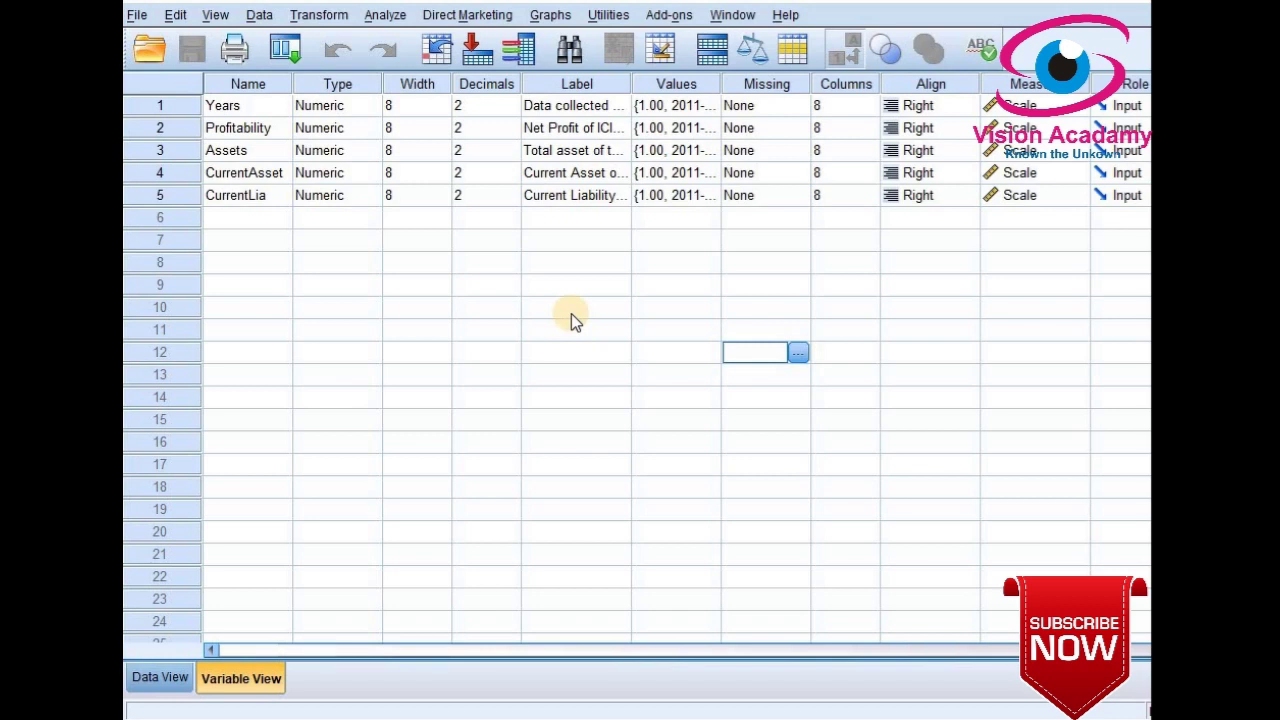
{"action": "left_click", "coordinate": [591, 133]}
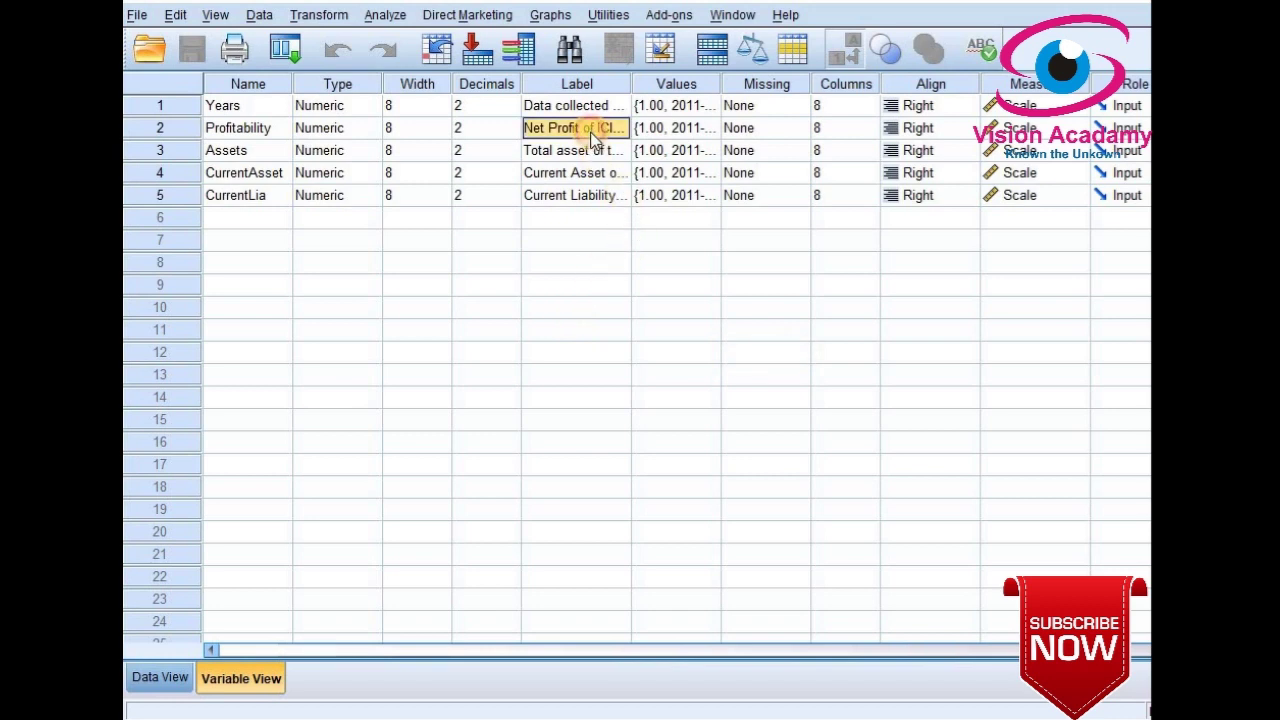
{"action": "left_click", "coordinate": [595, 153]}
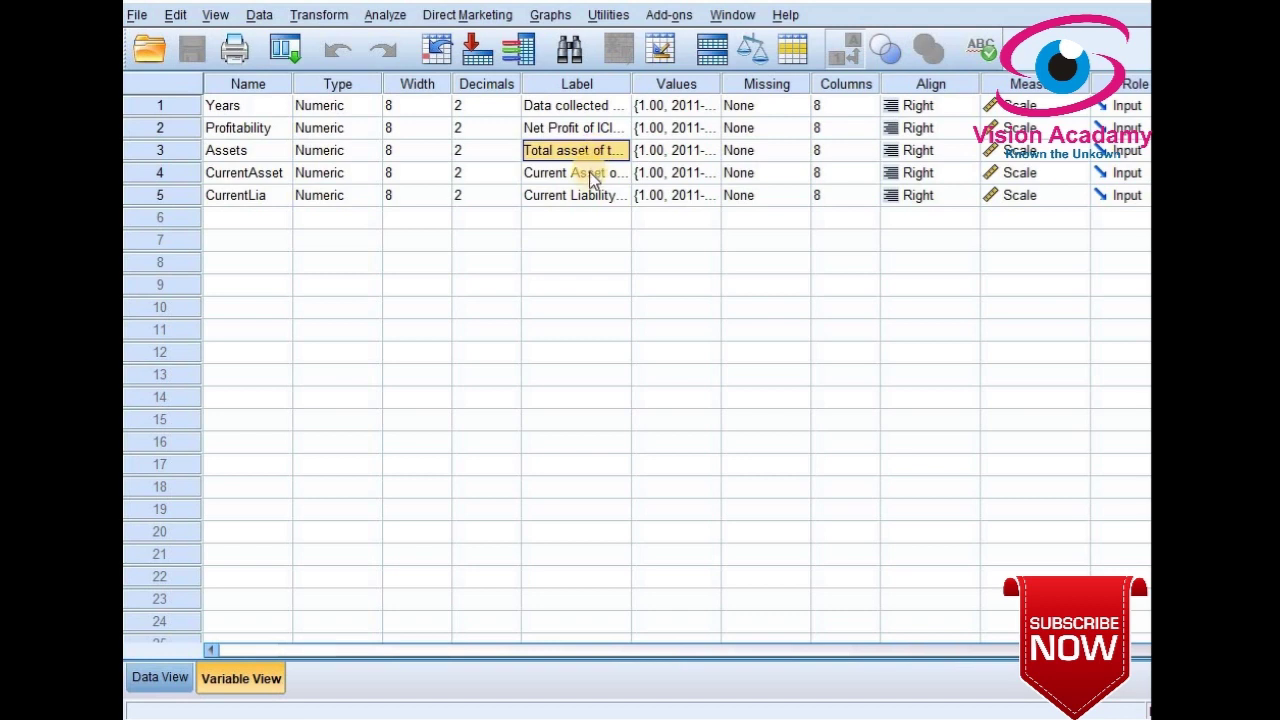
{"action": "left_click", "coordinate": [588, 172]}
{"action": "left_click", "coordinate": [590, 197]}
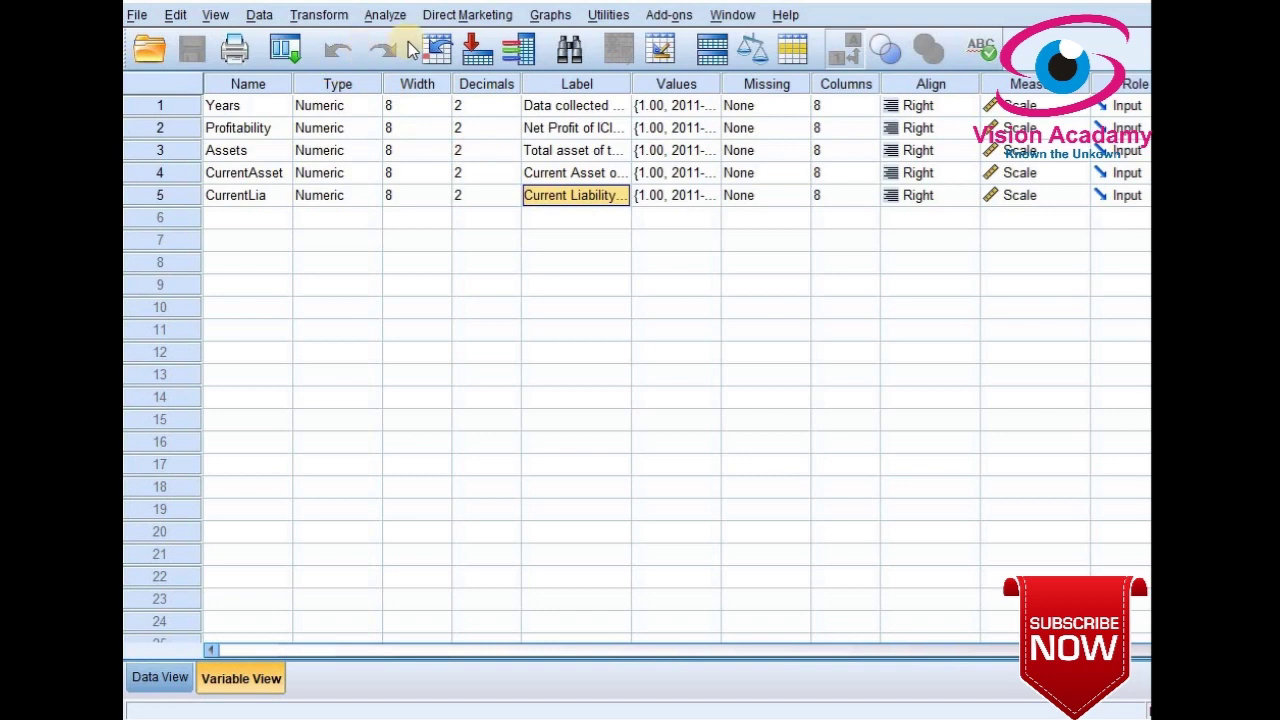
Step: Rerun the bivariate correlation with Current Liability added to the variables, and maximize the output to view the full Correlations table
{"action": "left_click", "coordinate": [385, 16]}
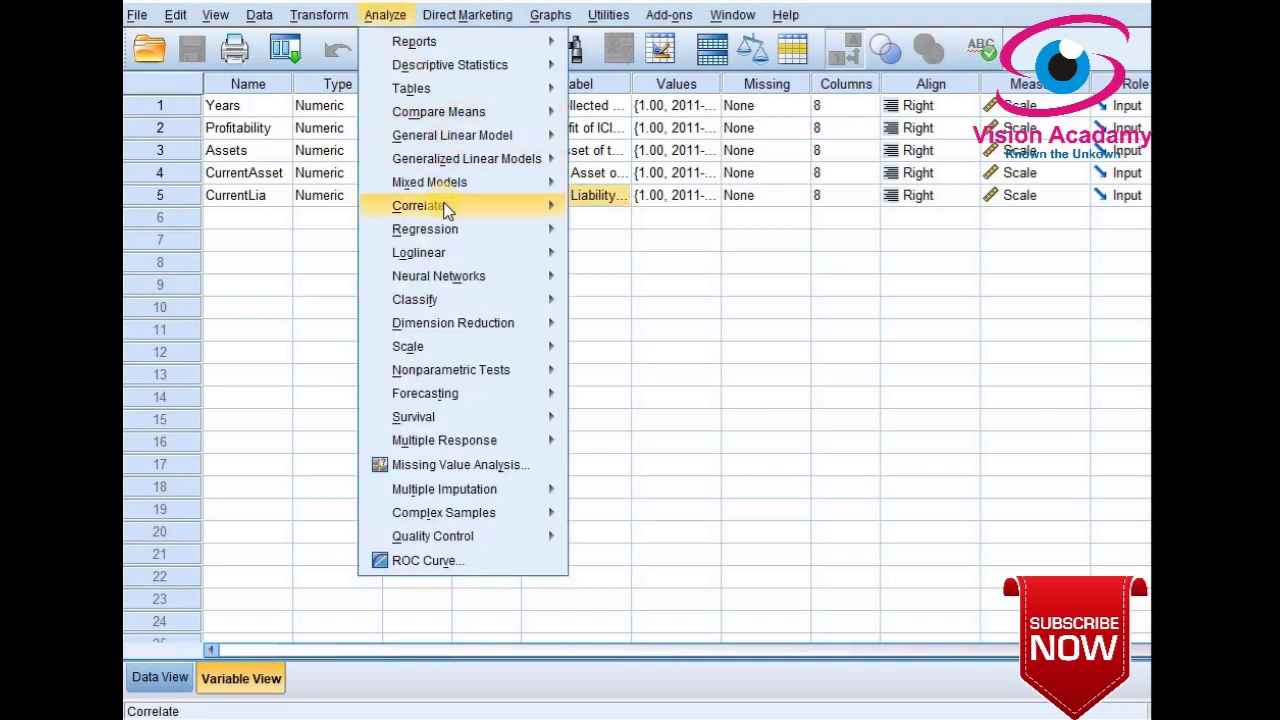
{"action": "mouse_move", "coordinate": [481, 204]}
{"action": "left_click", "coordinate": [605, 209]}
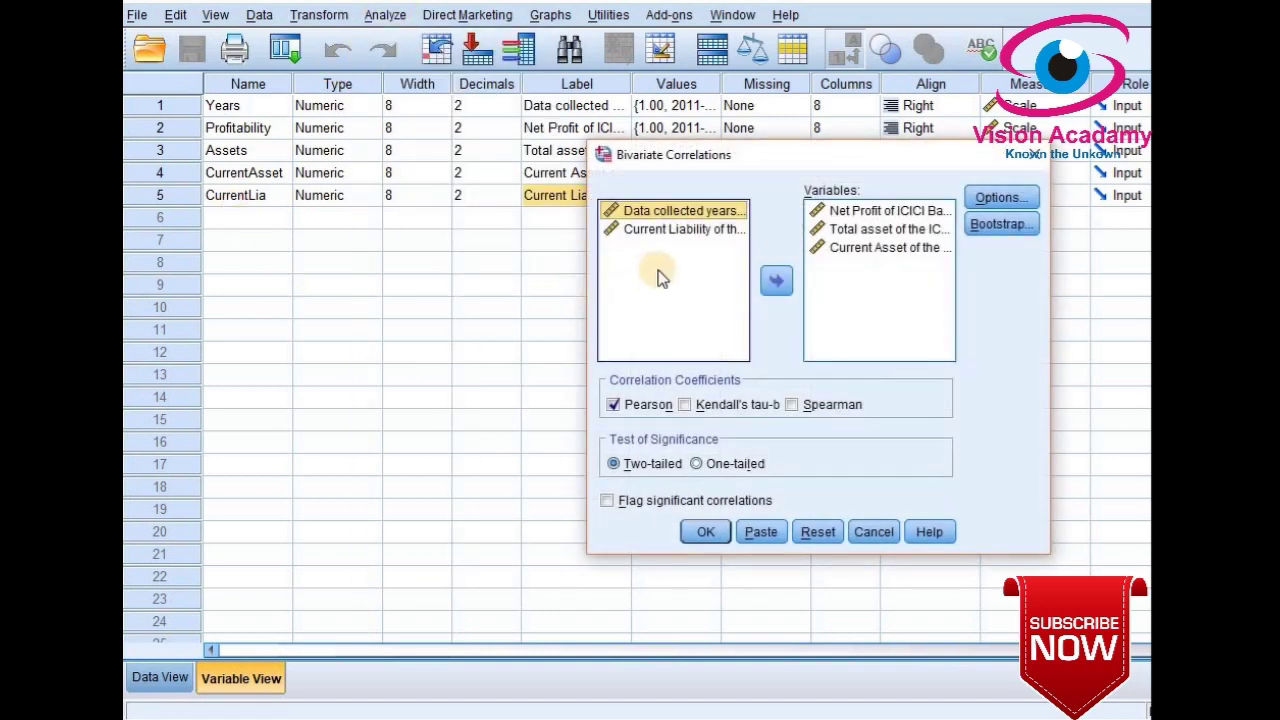
{"action": "left_click", "coordinate": [672, 234]}
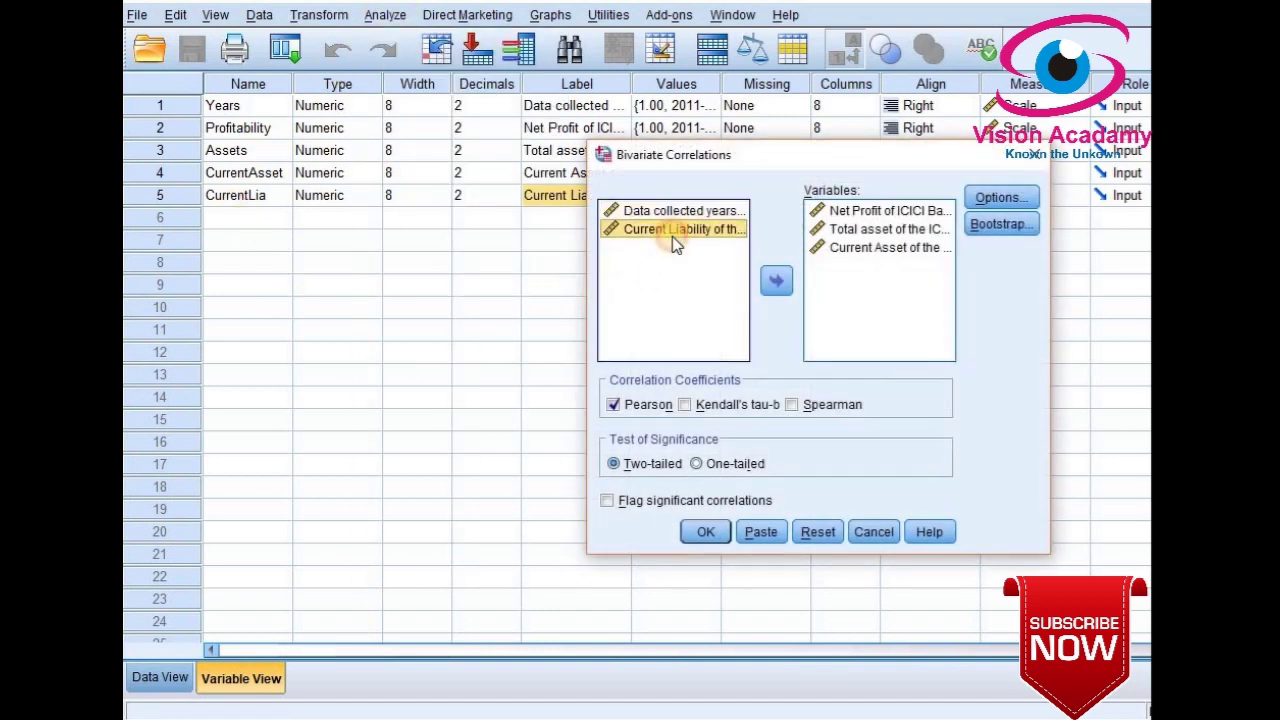
{"action": "left_click", "coordinate": [772, 279]}
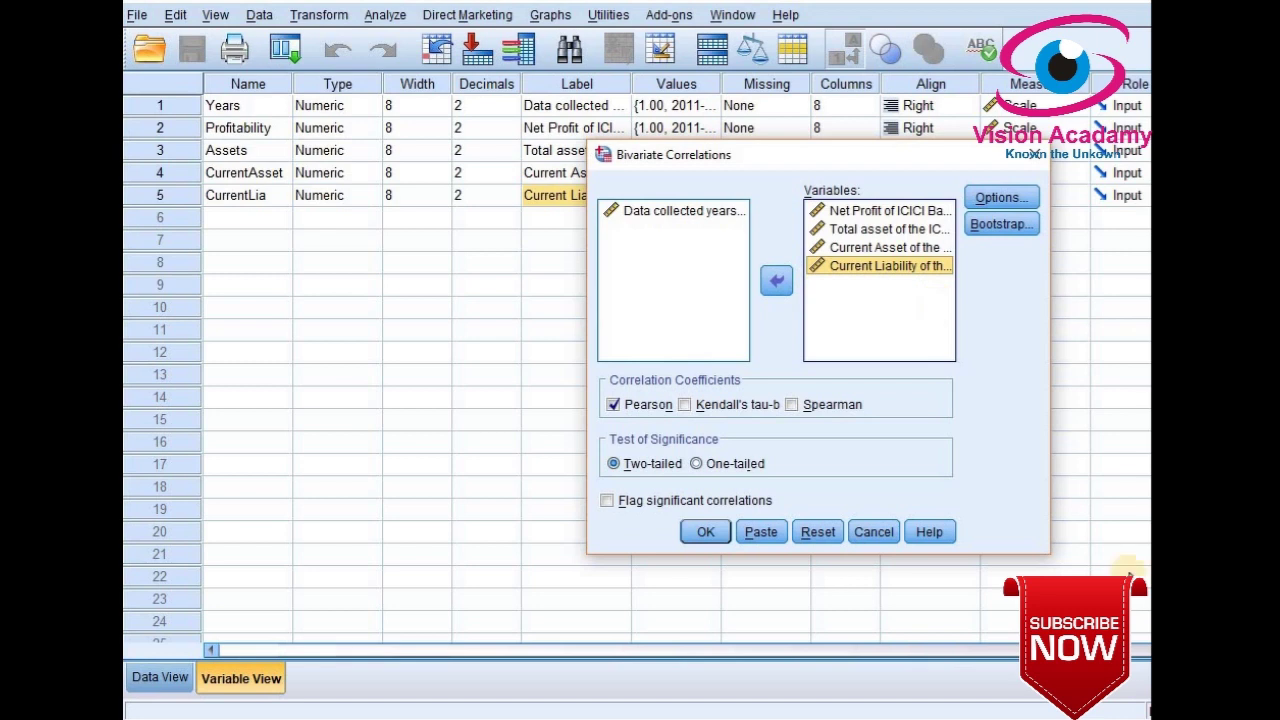
{"action": "left_click", "coordinate": [705, 531]}
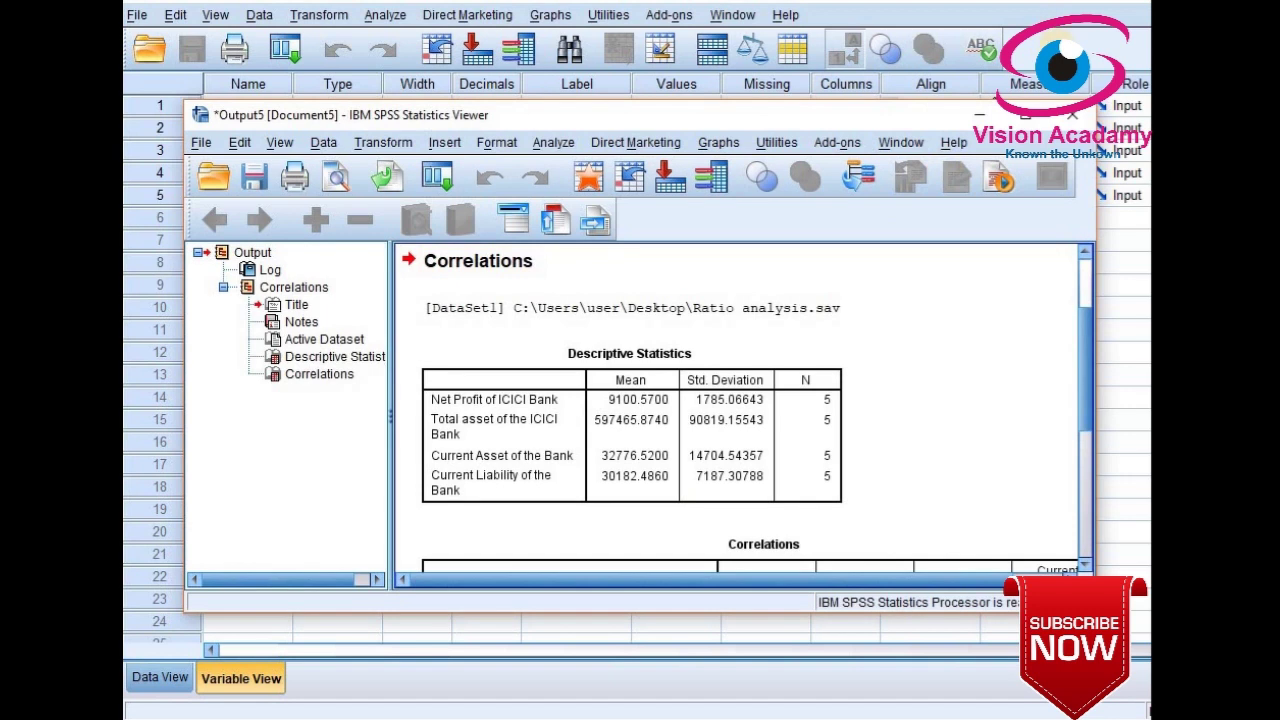
{"action": "left_click", "coordinate": [1026, 115]}
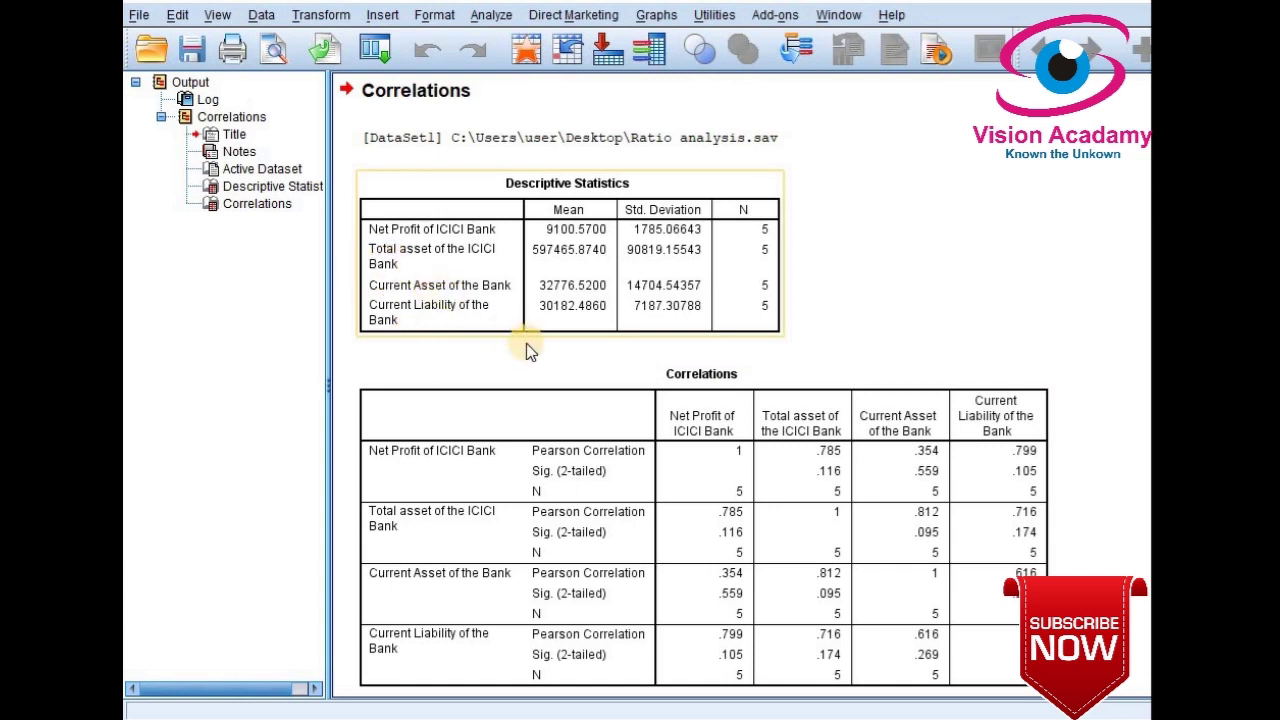
{"action": "scroll", "coordinate": [572, 378], "scroll_direction": "down", "scroll_amount": 1}
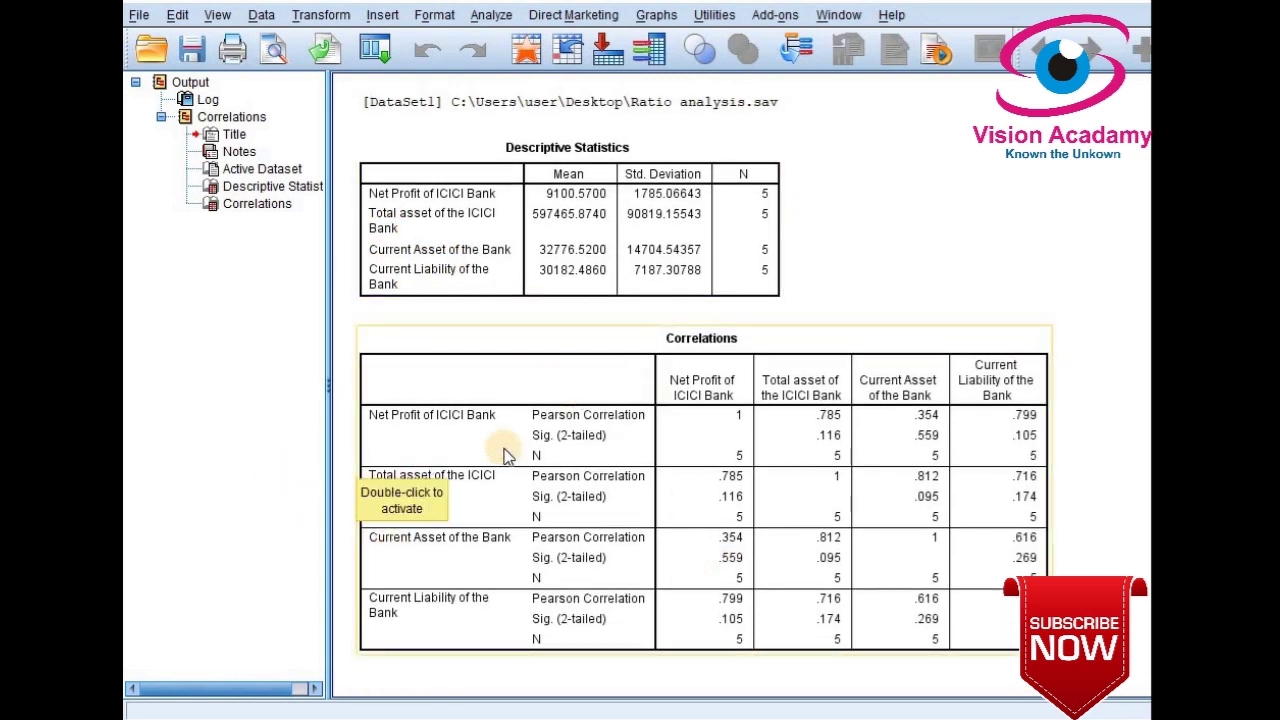